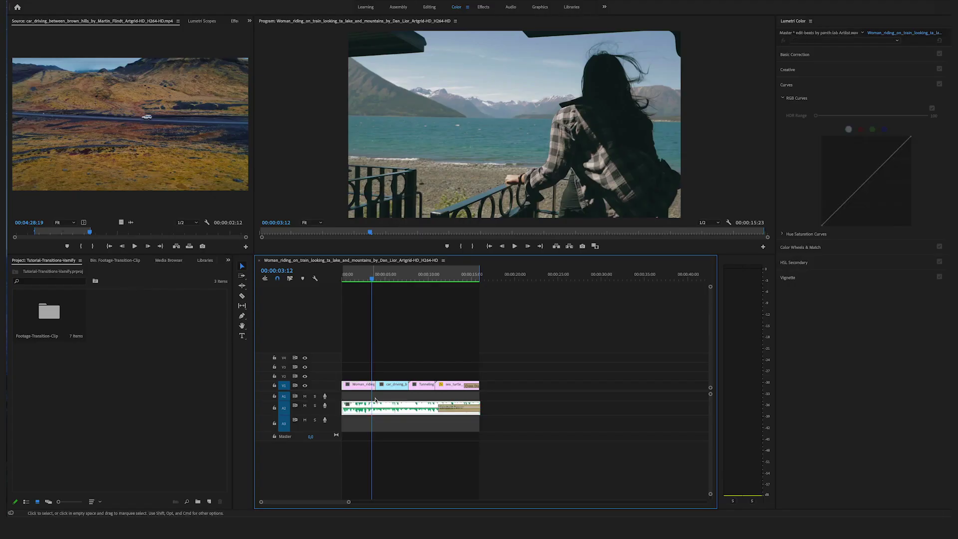
Play back the sequence of short clips with music.
{"action": "key", "text": "space"}
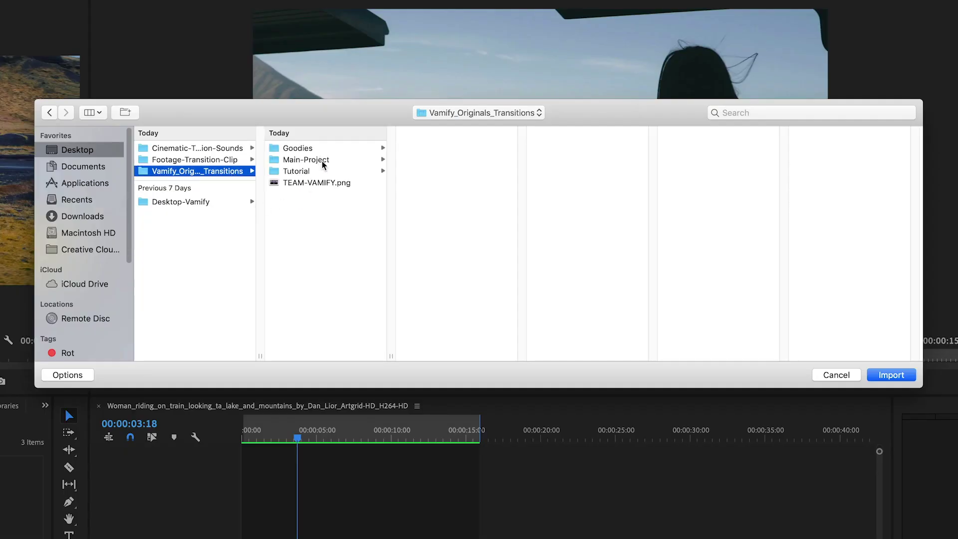
Import the FullHD_1920x1080 .prproj file from the pack's Main-Project folder.
{"action": "left_click", "coordinate": [323, 161]}
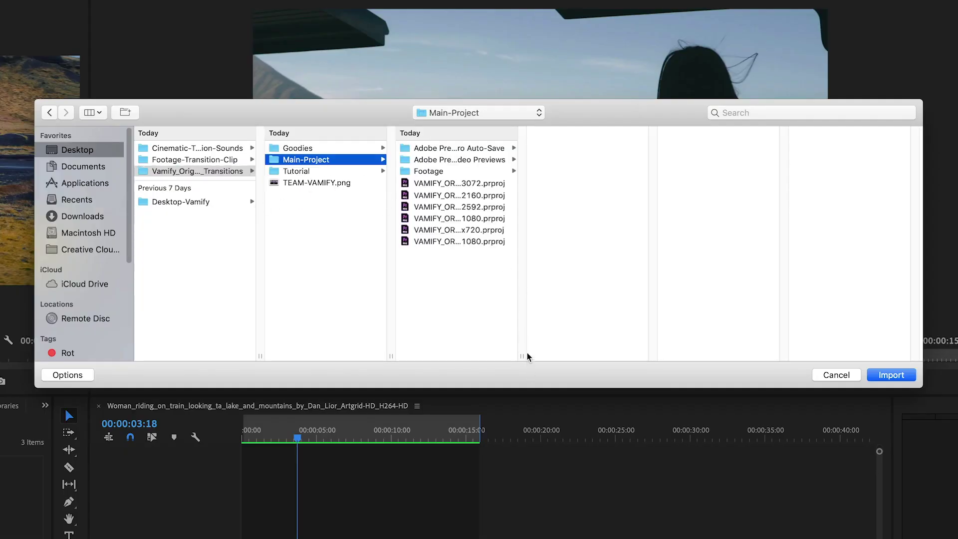
{"action": "left_click_drag", "start_coordinate": [523, 353], "coordinate": [763, 354]}
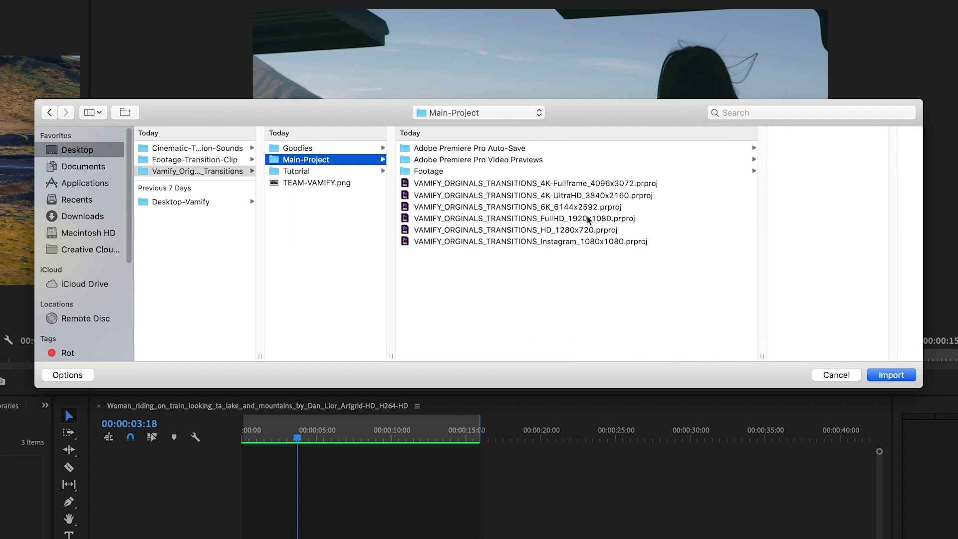
{"action": "left_click", "coordinate": [588, 220]}
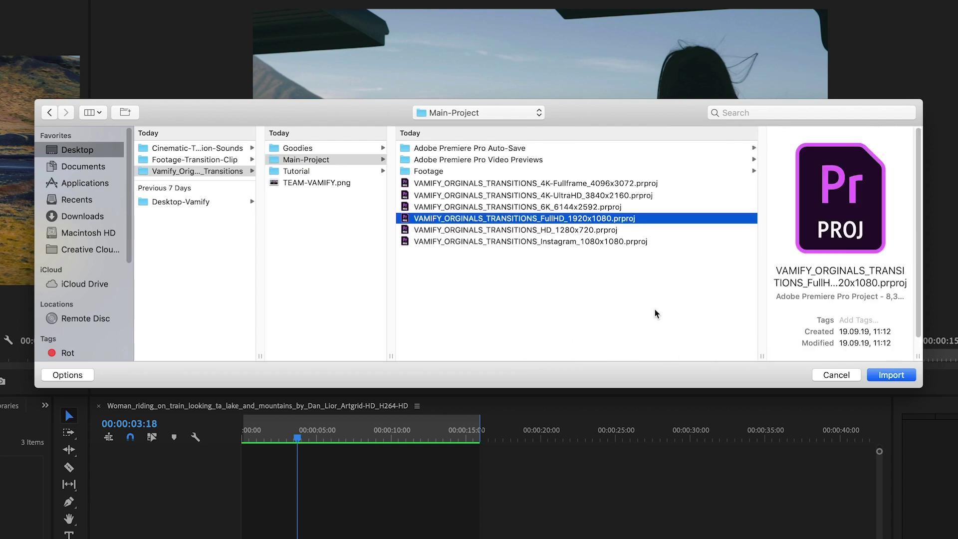
{"action": "left_click", "coordinate": [891, 376]}
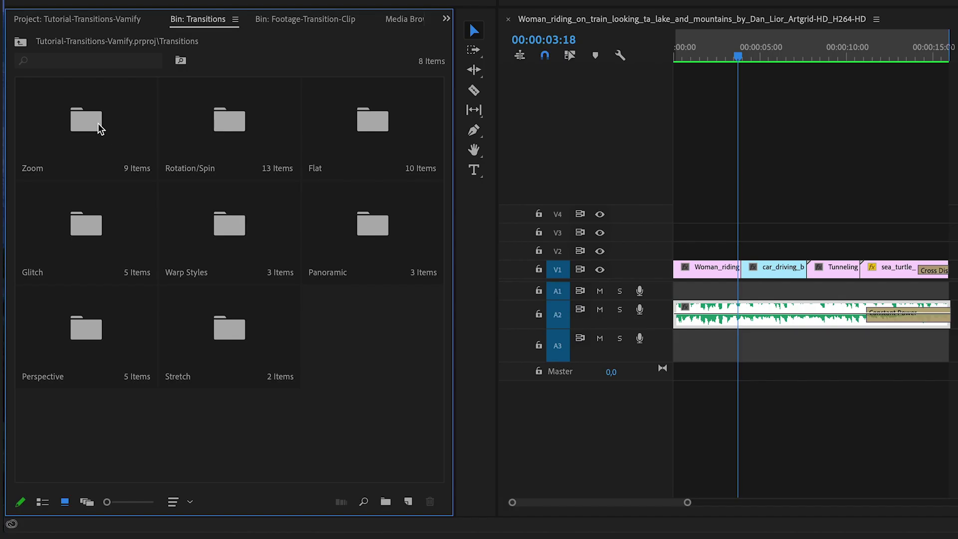
Browse the Zoom and Power Zoom preset bins, then return to the Zoom bin.
{"action": "double_click", "coordinate": [98, 129]}
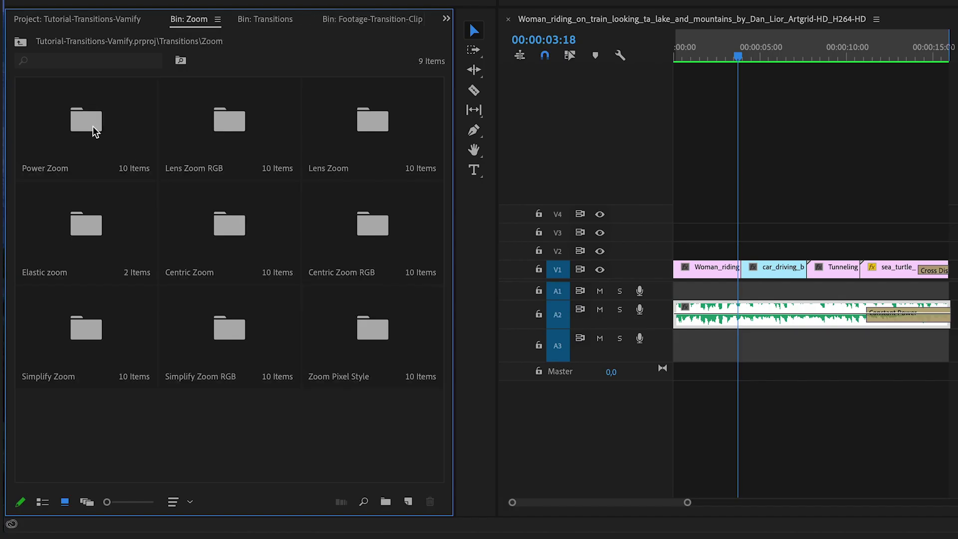
{"action": "double_click", "coordinate": [86, 122]}
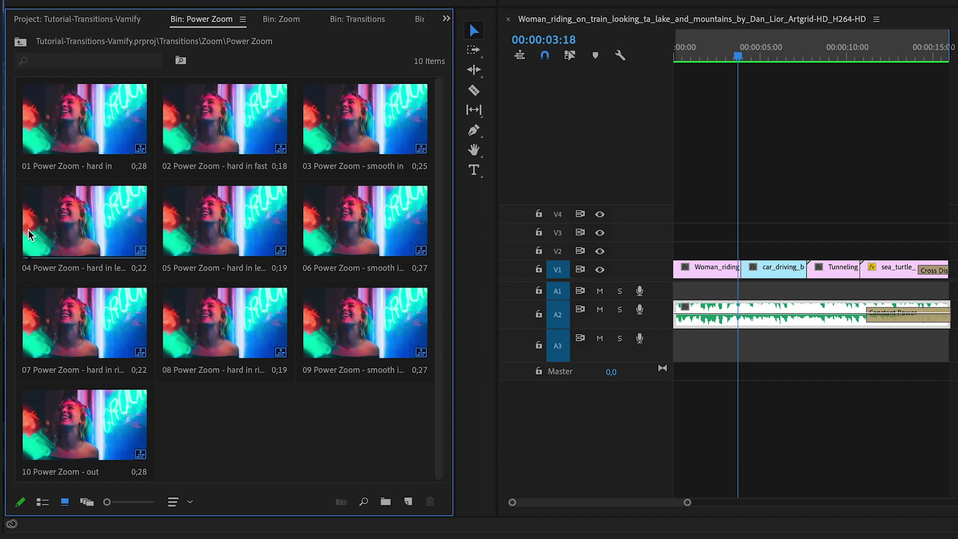
{"action": "left_click", "coordinate": [21, 43]}
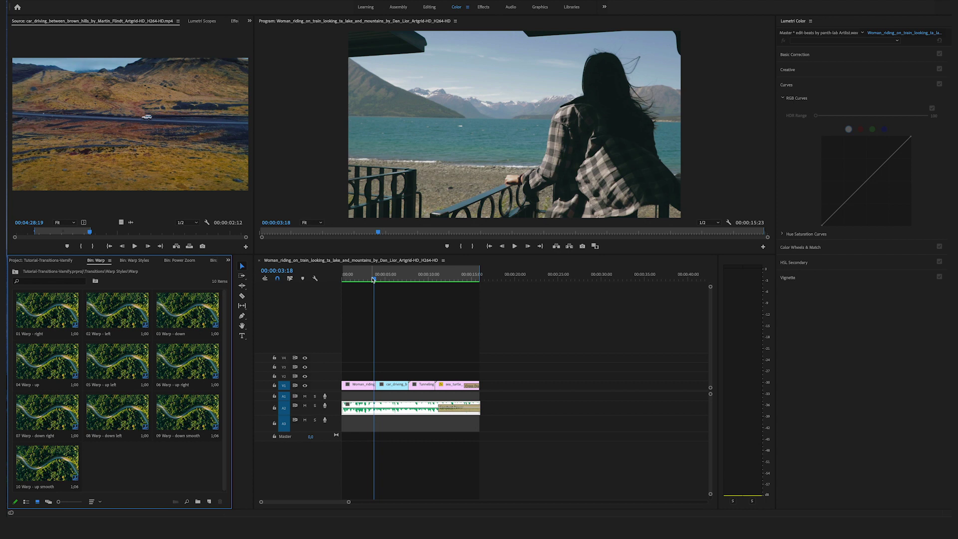
Scrub to the first cut and drop the 01 Warp - right preset over it on V2–V4.
{"action": "mouse_move", "coordinate": [374, 278]}
{"action": "left_mouse_down"}
{"action": "mouse_move", "coordinate": [363, 279]}
{"action": "mouse_move", "coordinate": [373, 279]}
{"action": "left_mouse_up"}
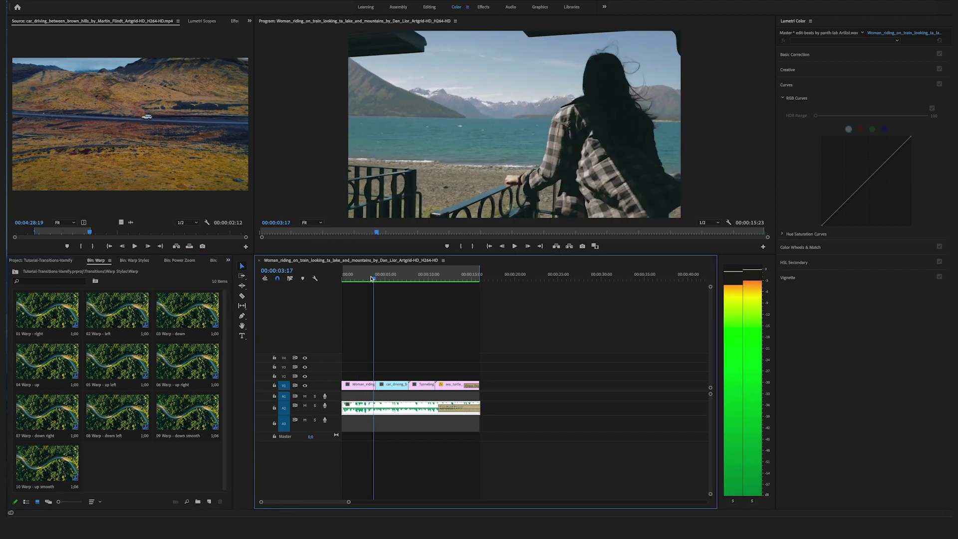
{"action": "mouse_move", "coordinate": [372, 279]}
{"action": "left_mouse_down"}
{"action": "mouse_move", "coordinate": [357, 277]}
{"action": "mouse_move", "coordinate": [364, 279]}
{"action": "left_mouse_up"}
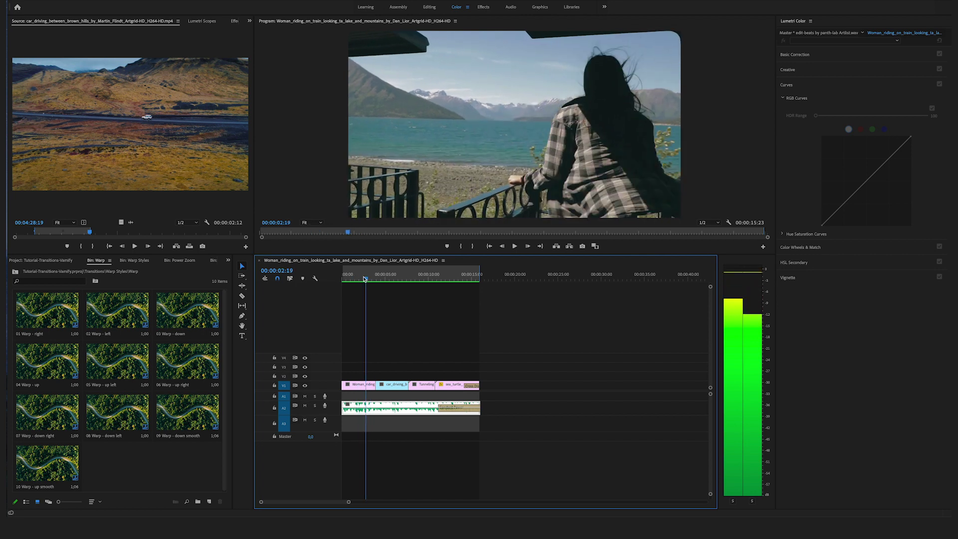
{"action": "left_click", "coordinate": [34, 320]}
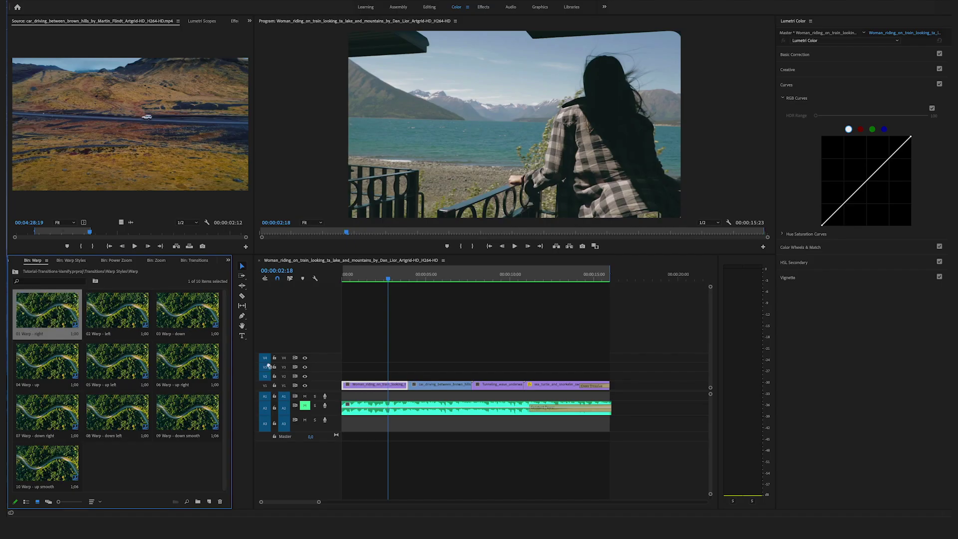
{"action": "left_click_drag", "start_coordinate": [267, 365], "coordinate": [359, 381]}
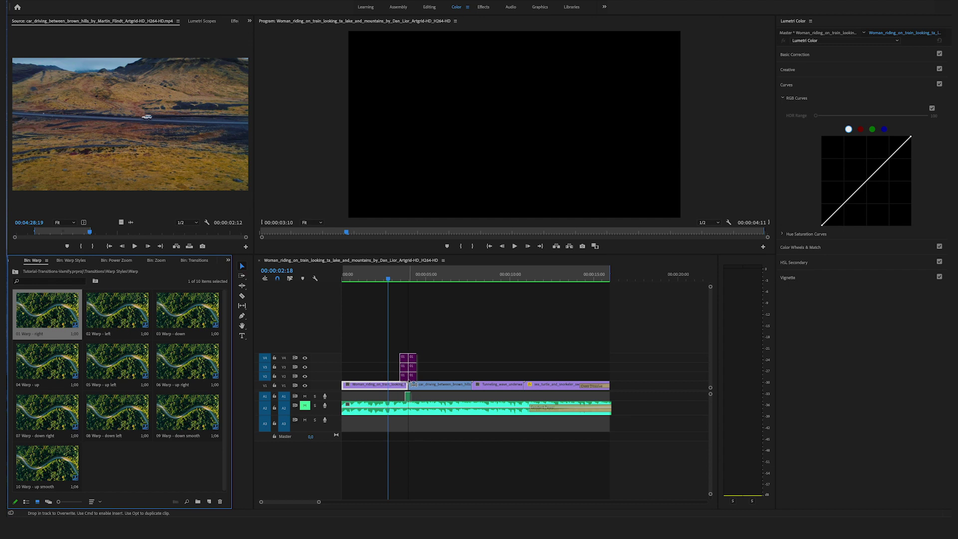
{"action": "left_click_drag", "start_coordinate": [409, 367], "coordinate": [408, 368]}
{"action": "left_click_drag", "start_coordinate": [411, 276], "coordinate": [396, 282]}
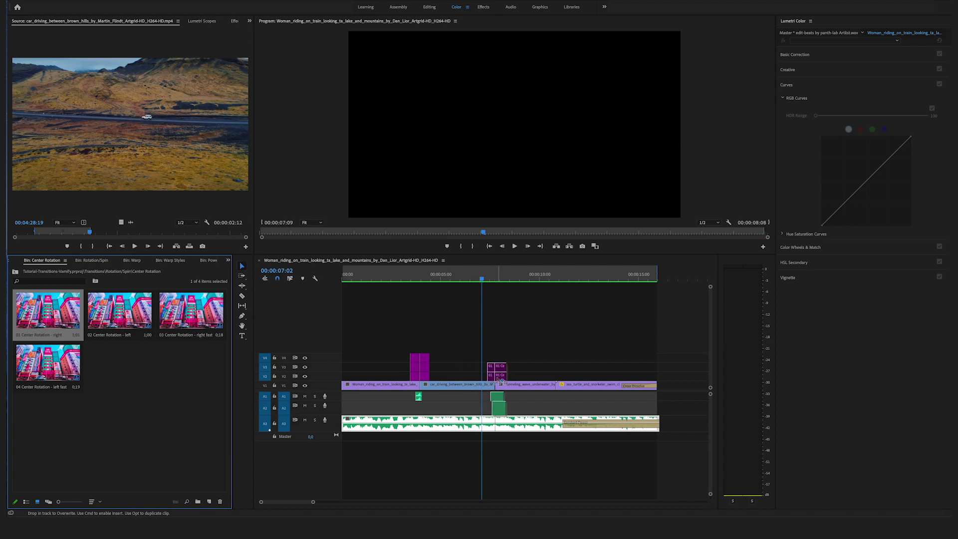
Place 01 Center Rotation - right over the second cut and preview it.
{"action": "left_click_drag", "start_coordinate": [496, 378], "coordinate": [497, 378]}
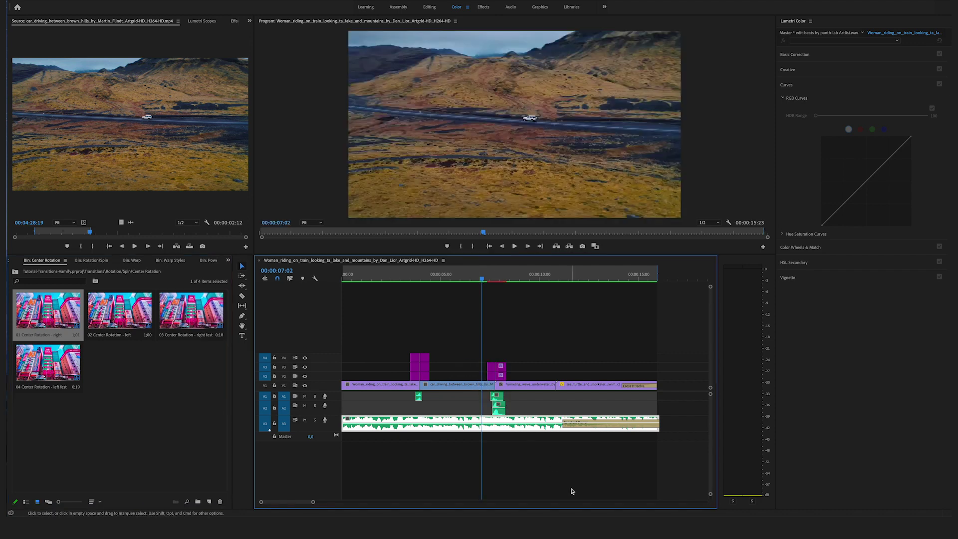
{"action": "key", "text": "space"}
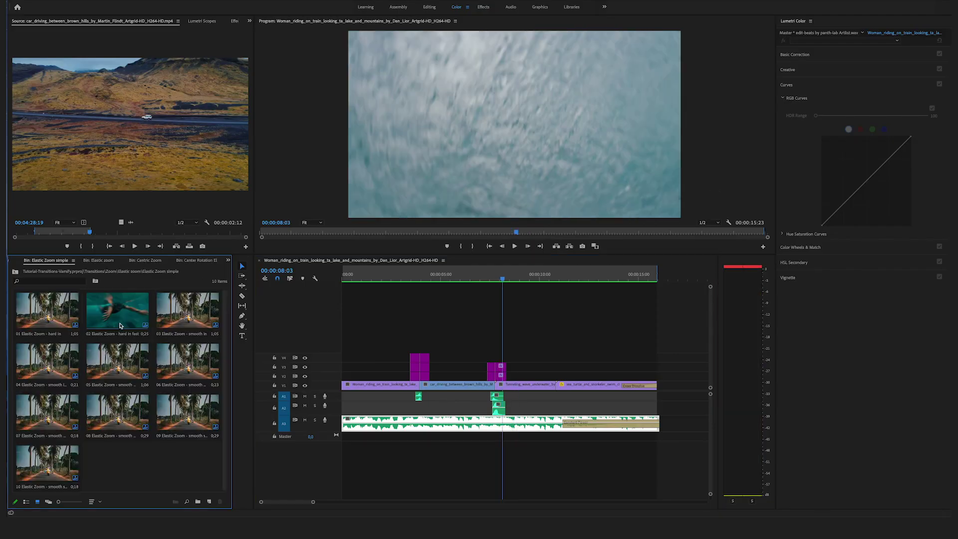
Drop the 02 Elastic Zoom preset onto V2–V3 over the third cut.
{"action": "left_click_drag", "start_coordinate": [102, 319], "coordinate": [480, 371]}
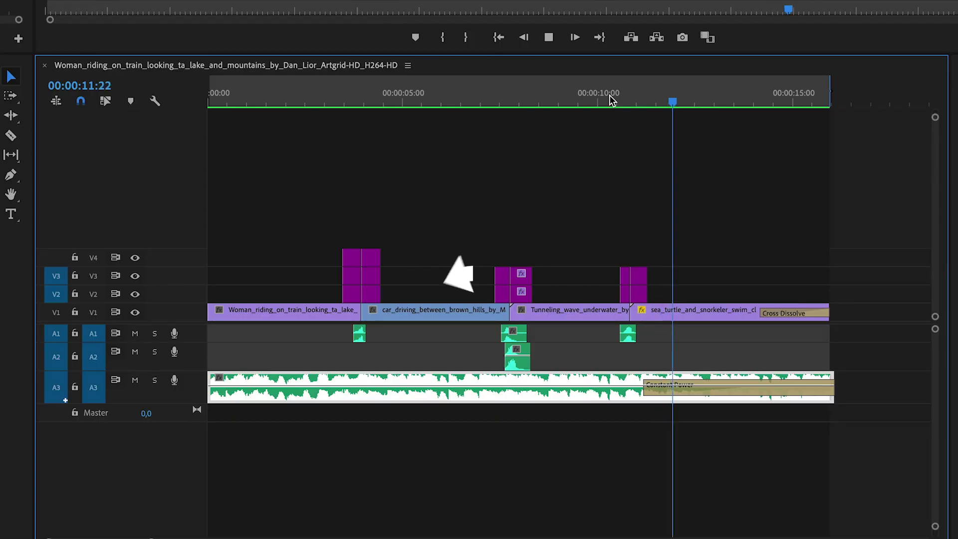
{"action": "left_click", "coordinate": [609, 96]}
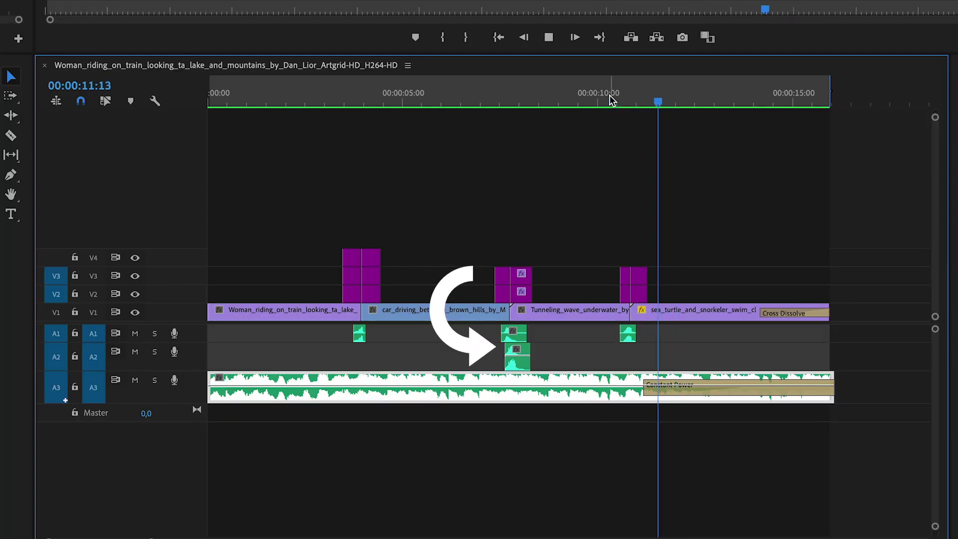
{"action": "left_click", "coordinate": [611, 95]}
{"action": "left_click", "coordinate": [644, 100]}
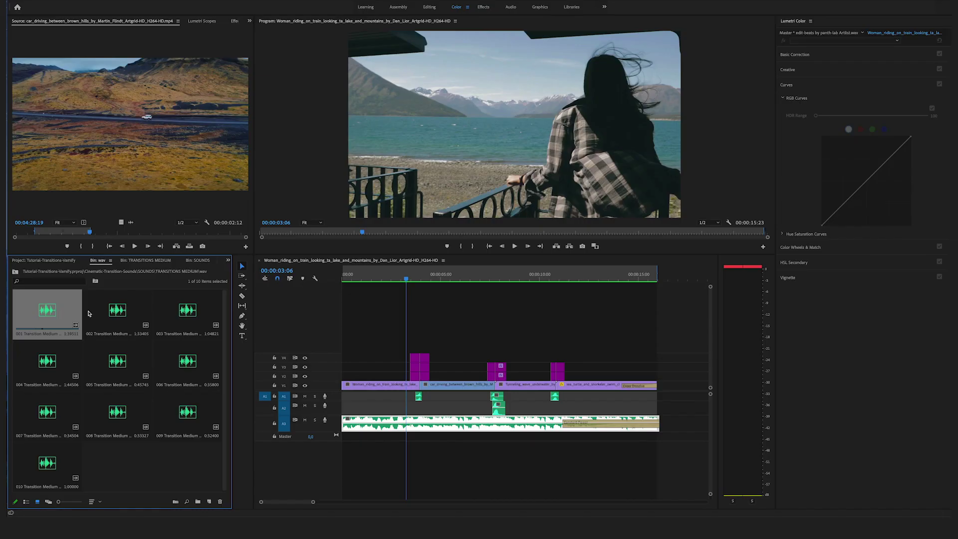
Audition medium transition sounds, then put the 006 Transition FX sound on A1 at the first cut and preview it.
{"action": "left_click", "coordinate": [117, 311]}
{"action": "left_click", "coordinate": [196, 313]}
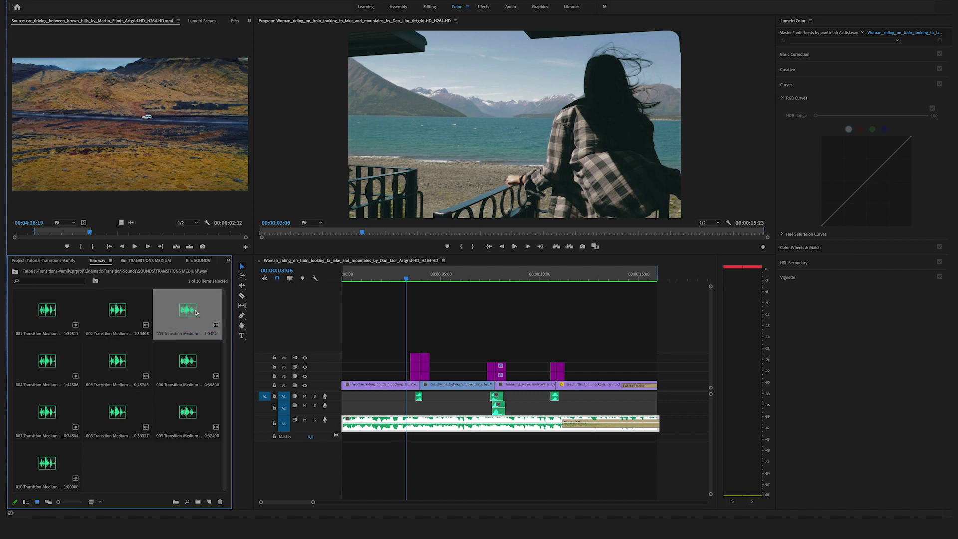
{"action": "left_click", "coordinate": [119, 369]}
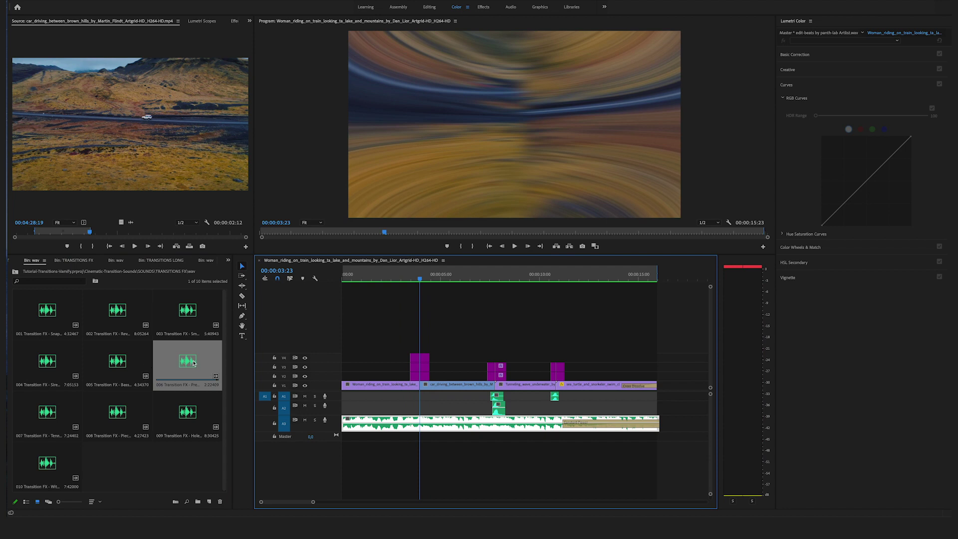
{"action": "left_click_drag", "start_coordinate": [194, 363], "coordinate": [239, 387]}
{"action": "left_click_drag", "start_coordinate": [400, 396], "coordinate": [425, 399]}
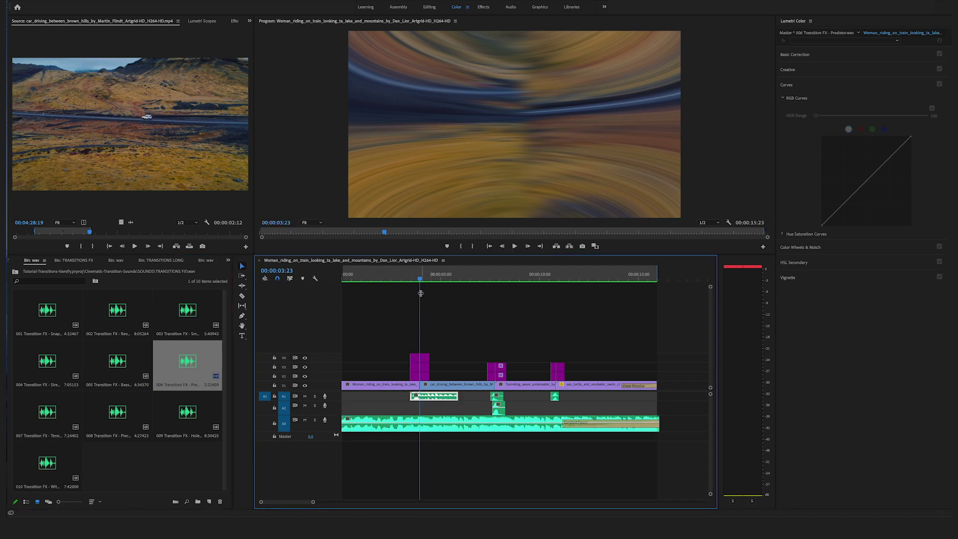
{"action": "key", "text": "space"}
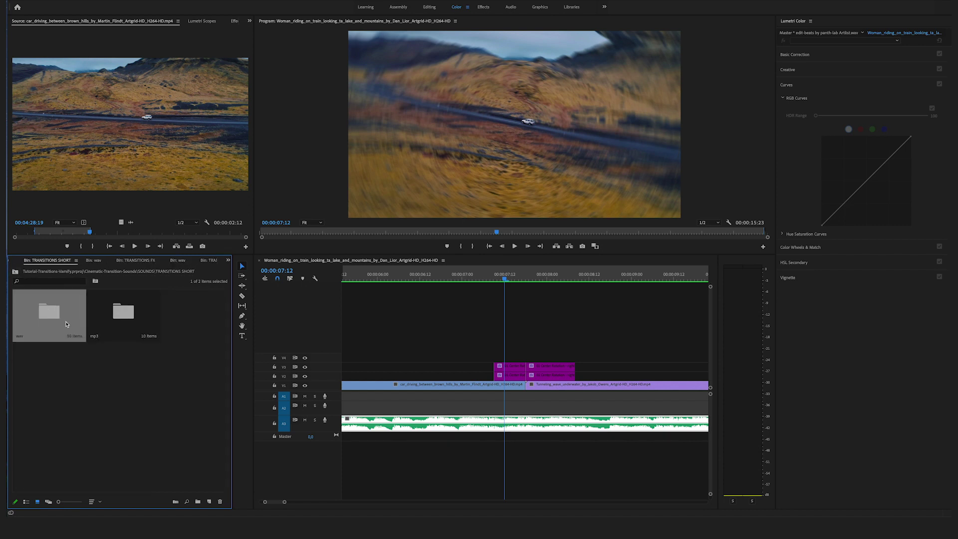
Audition short transition sounds and place 009 Transition Short on A1 at the car–wave cut, zooming in.
{"action": "double_click", "coordinate": [49, 316]}
{"action": "left_click", "coordinate": [116, 363]}
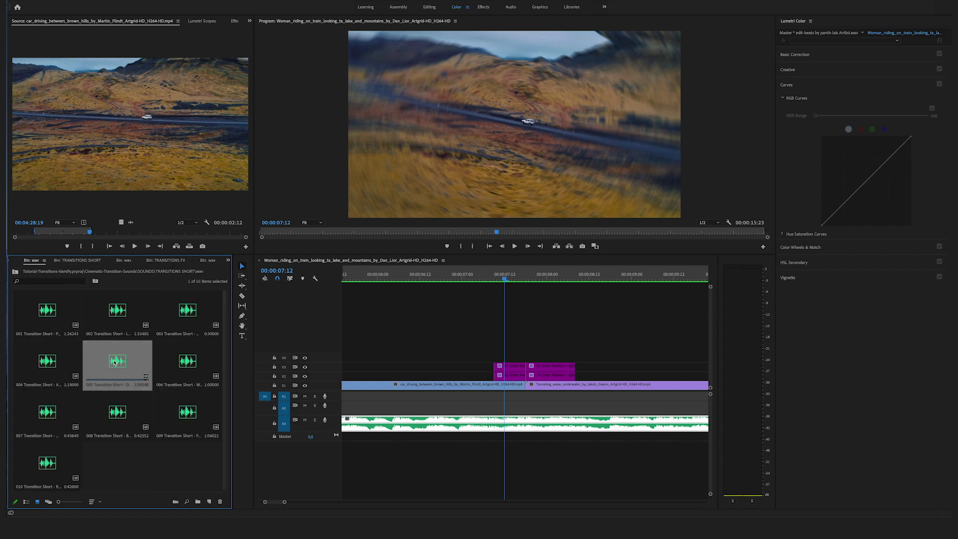
{"action": "left_click", "coordinate": [192, 363]}
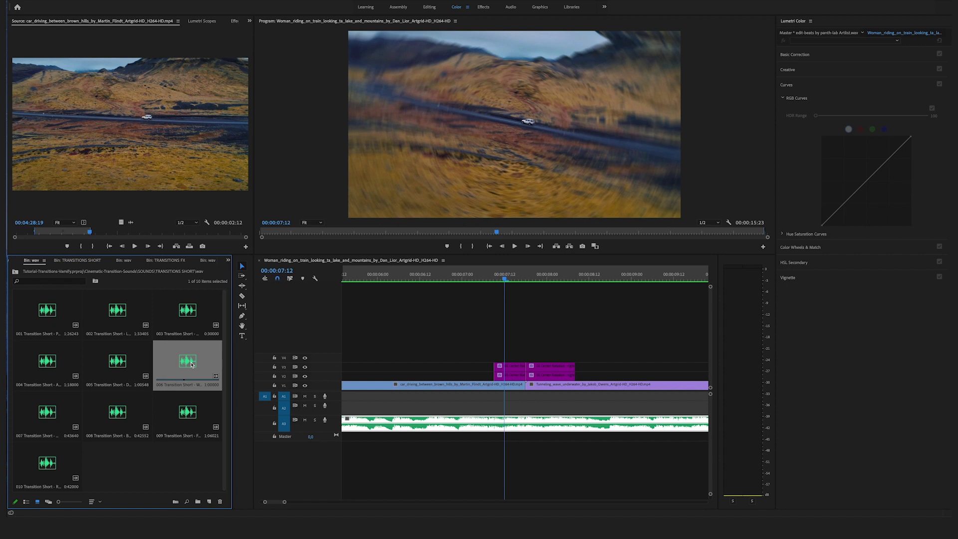
{"action": "left_click", "coordinate": [183, 421]}
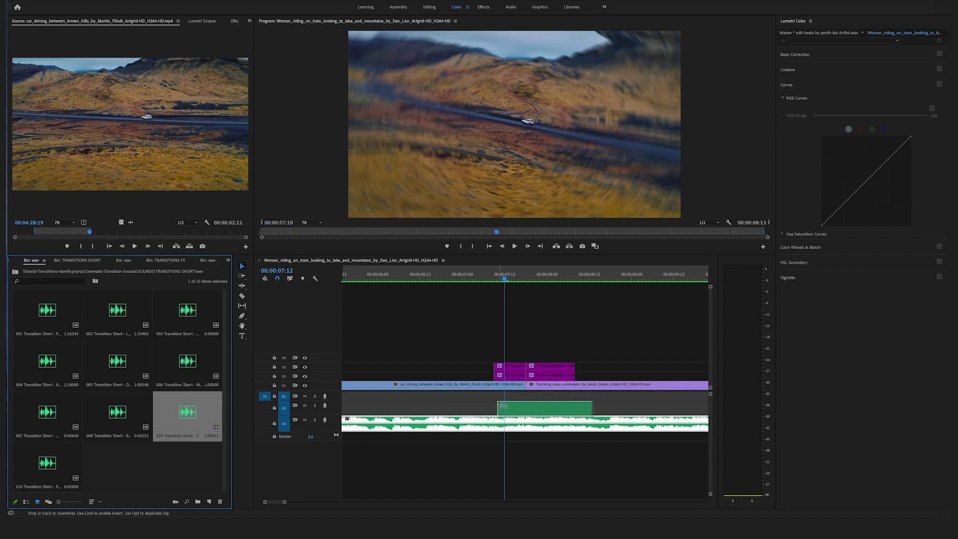
{"action": "left_click_drag", "start_coordinate": [508, 397], "coordinate": [509, 397]}
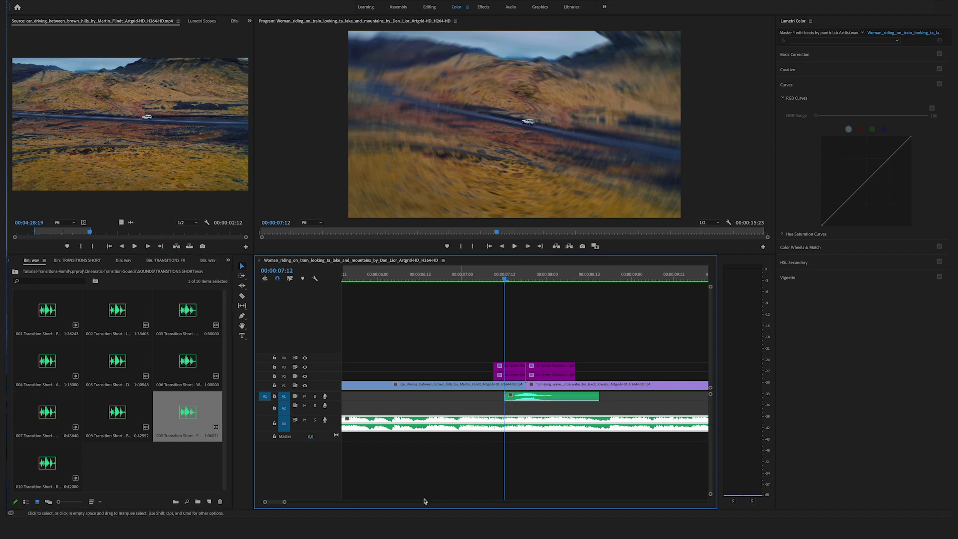
{"action": "left_click_drag", "start_coordinate": [285, 502], "coordinate": [272, 502]}
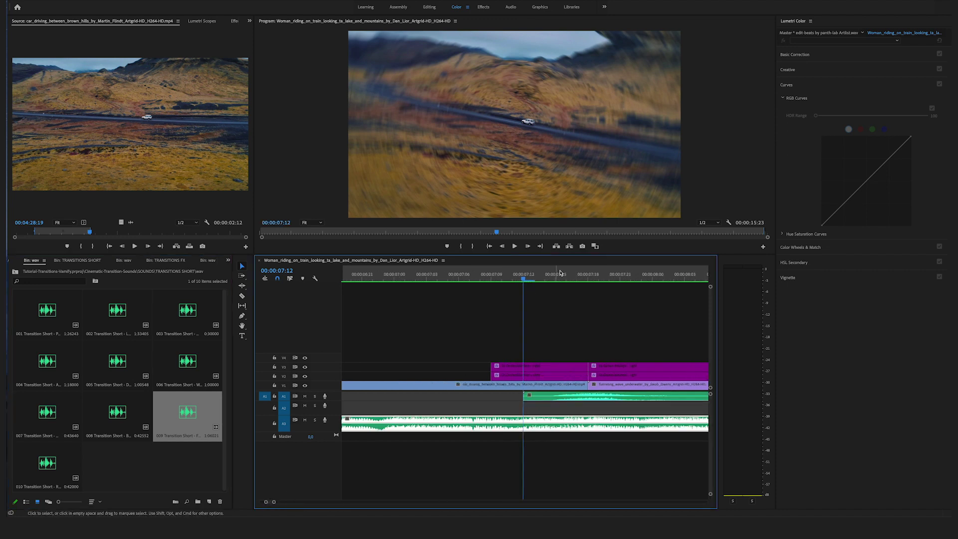